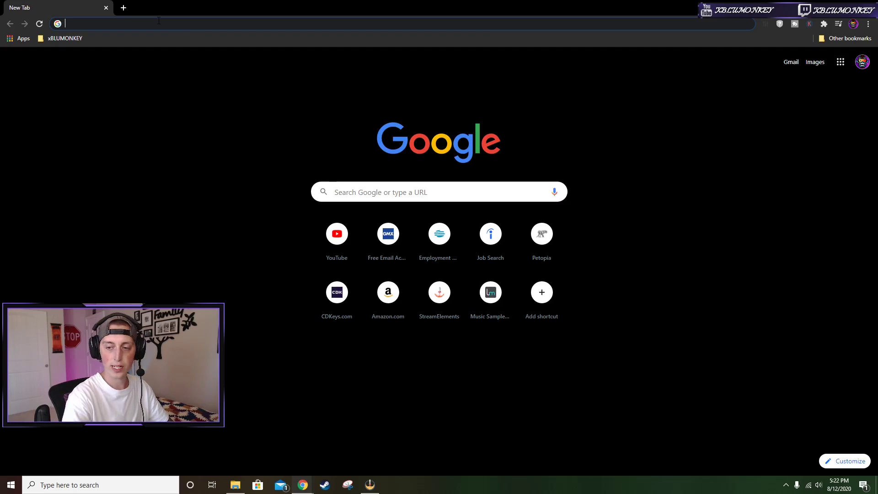
{"action": "type", "text": "accoun"}
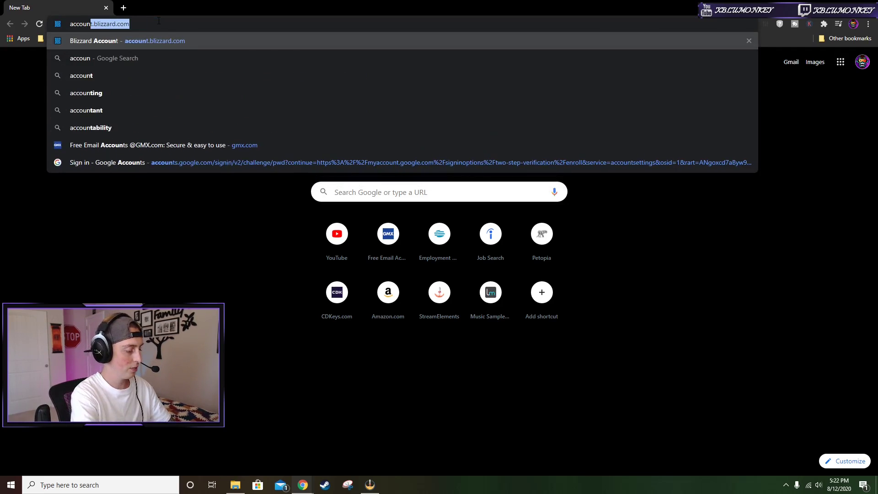
{"action": "type", "text": "t.blizzard."}
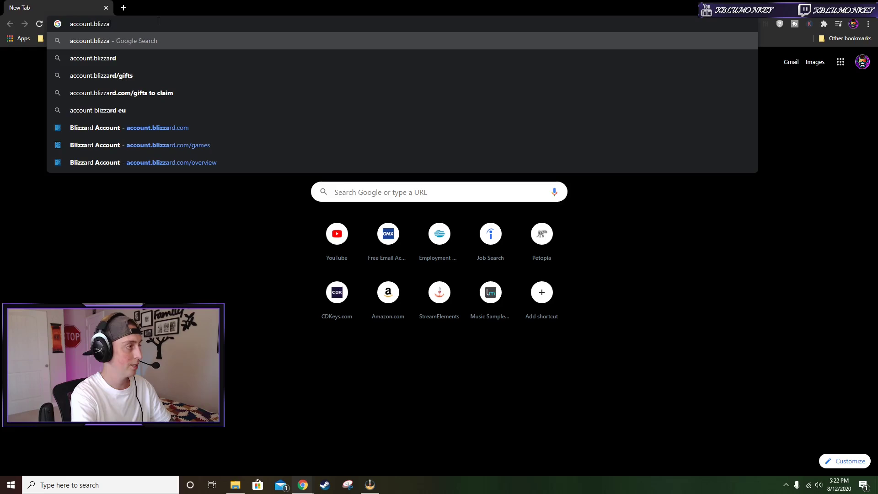
{"action": "type", "text": "com/gam"}
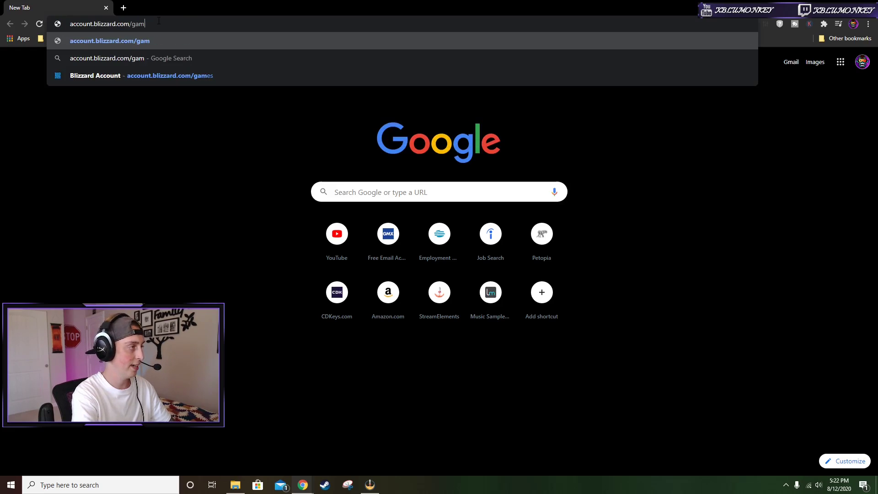
{"action": "type", "text": "es"}
On account.blizzard.com/games, create and confirm a World of Warcraft PTR account.
{"action": "key", "text": "Return"}
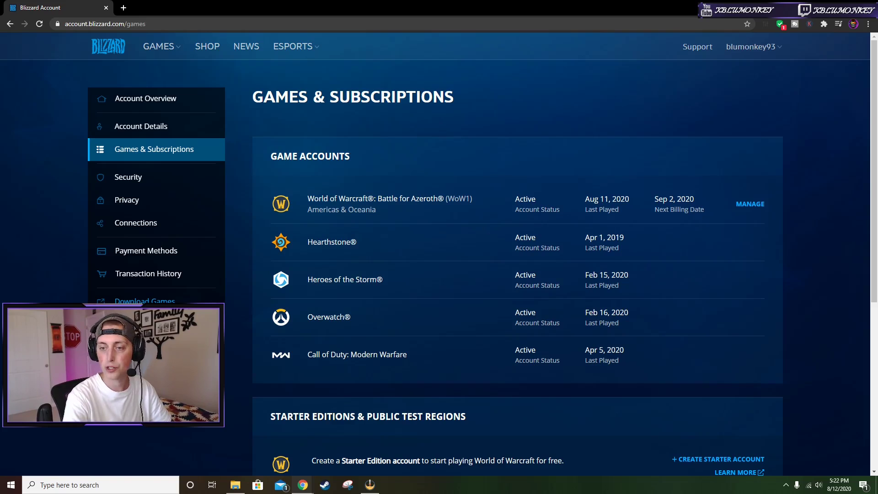
{"action": "scroll", "coordinate": [590, 181], "scroll_direction": "down", "scroll_amount": 5}
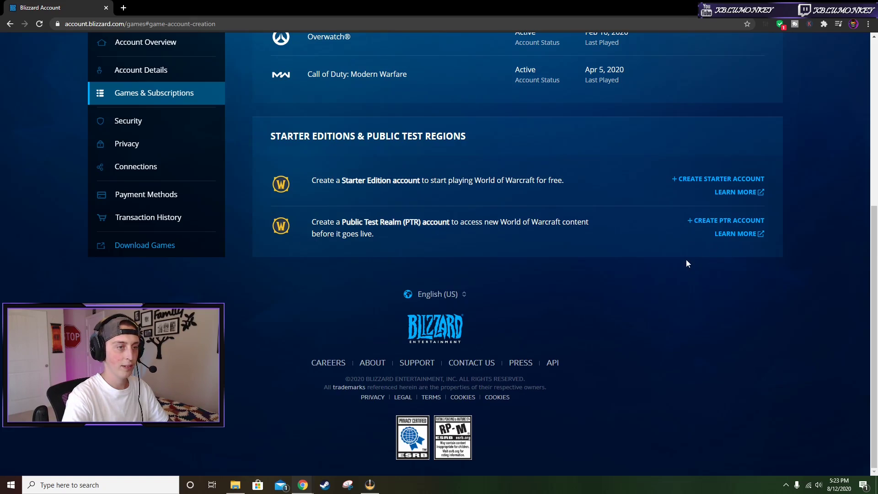
{"action": "left_click", "coordinate": [721, 222]}
{"action": "left_click", "coordinate": [388, 246]}
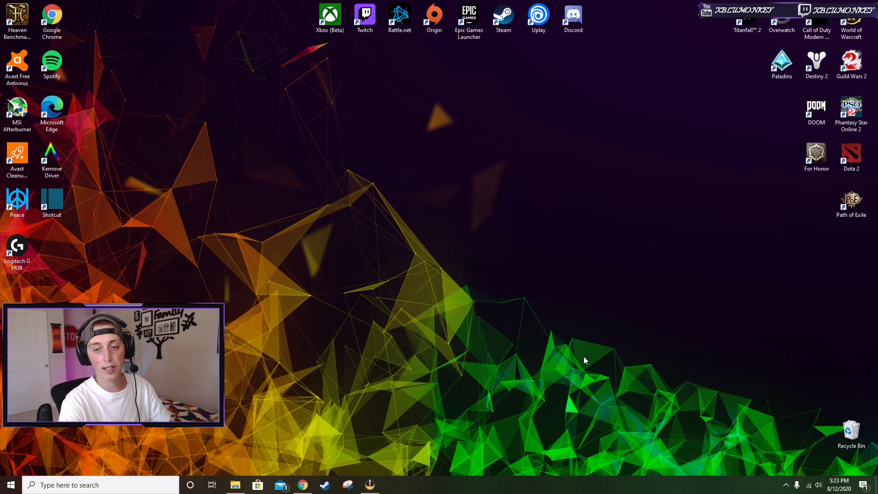
From the tray's Battle.net, select World of Warcraft's Public Test Realm version and start installing it.
{"action": "left_click", "coordinate": [786, 484]}
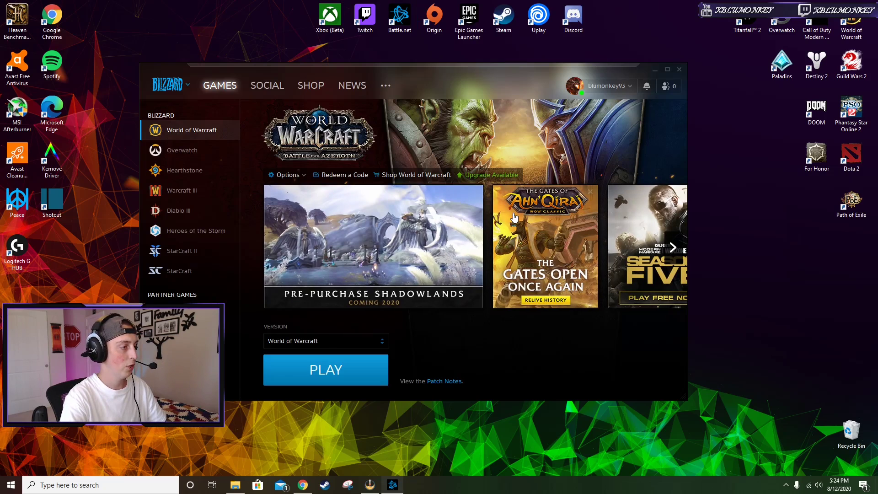
{"action": "left_click", "coordinate": [356, 342]}
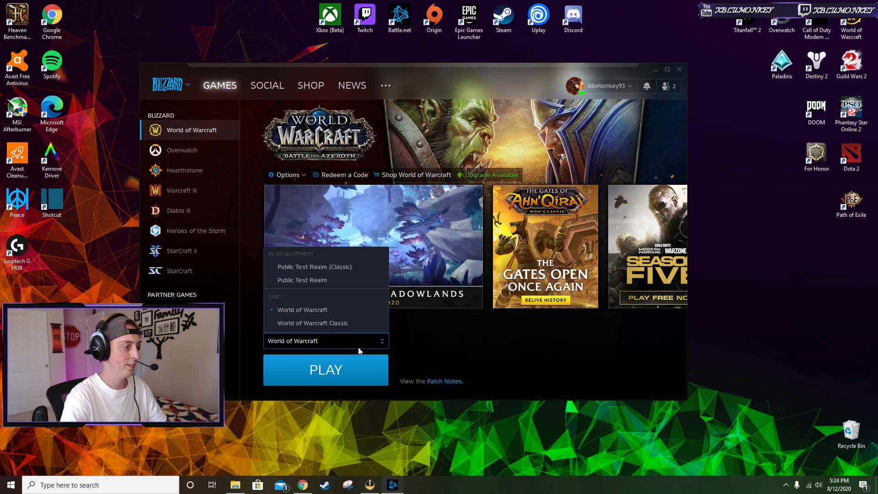
{"action": "left_click", "coordinate": [283, 310]}
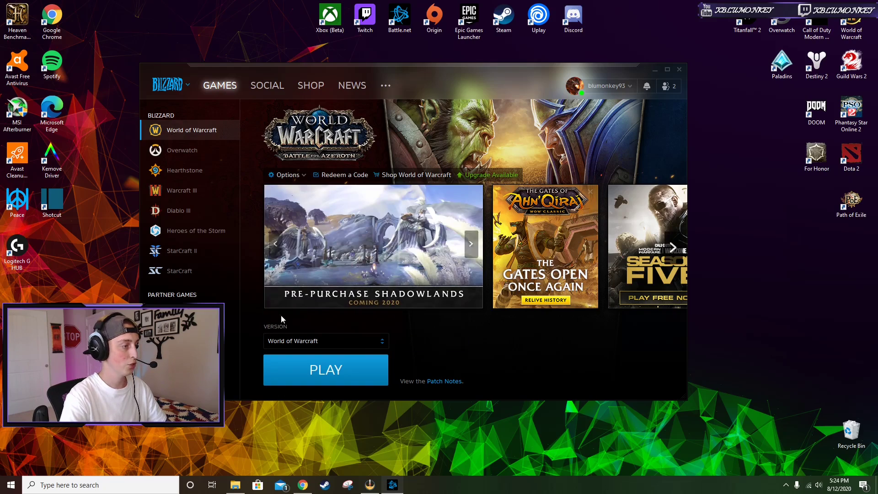
{"action": "left_click", "coordinate": [370, 340]}
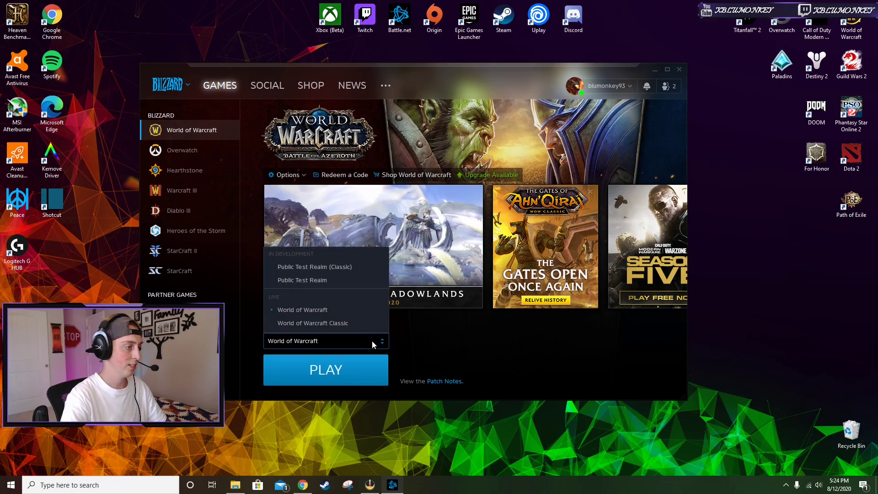
{"action": "left_click", "coordinate": [320, 284]}
{"action": "left_click", "coordinate": [350, 374]}
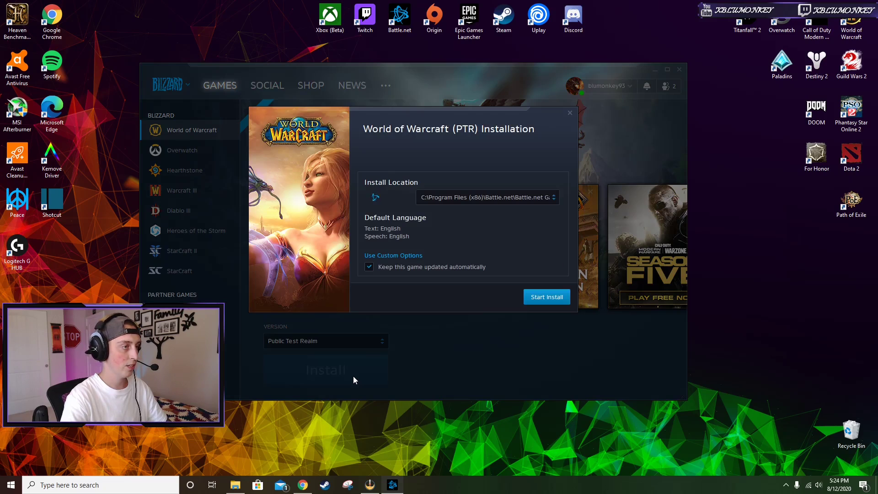
{"action": "left_click", "coordinate": [547, 298]}
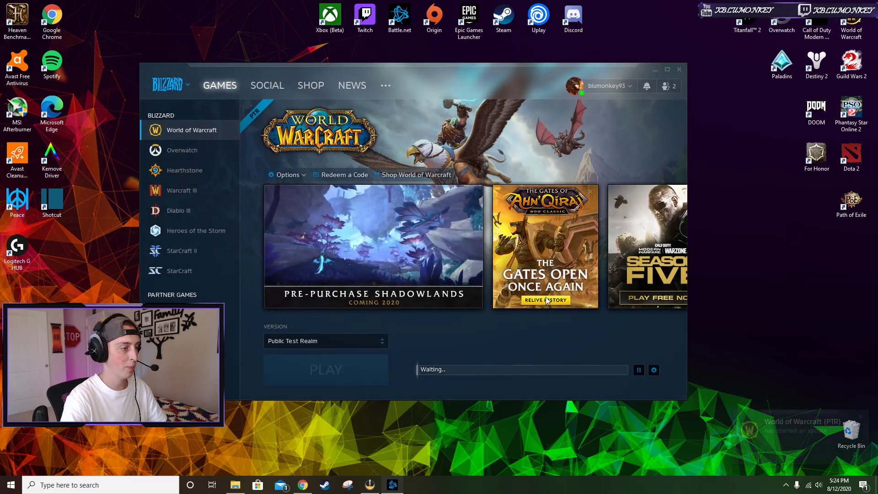